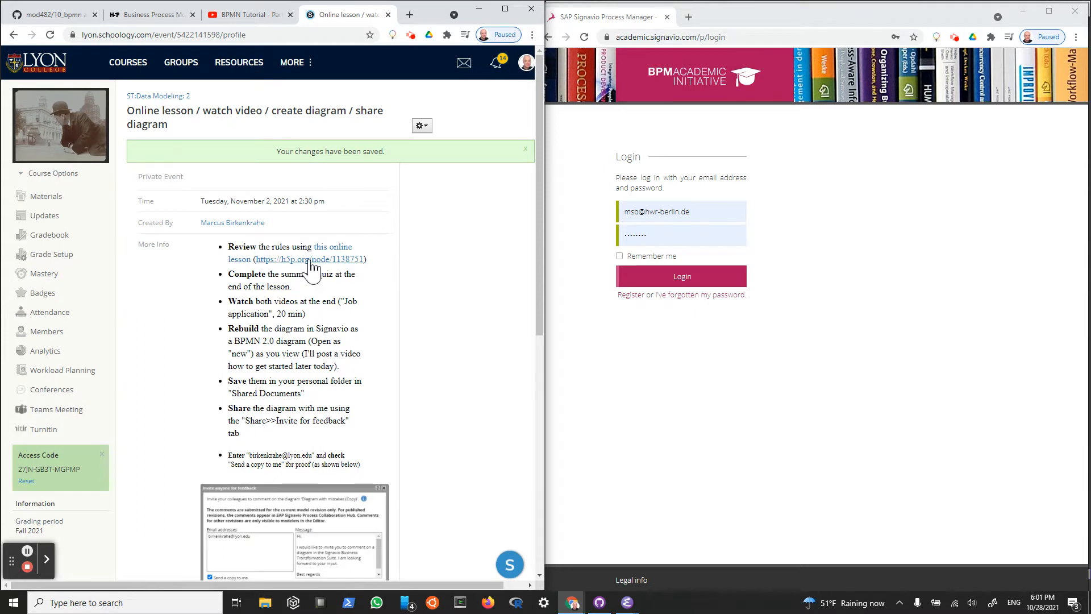
Open the linked H5P lesson h5p.org/node/1138751 in a new tab and bring its content into view.
right_click(312, 264)
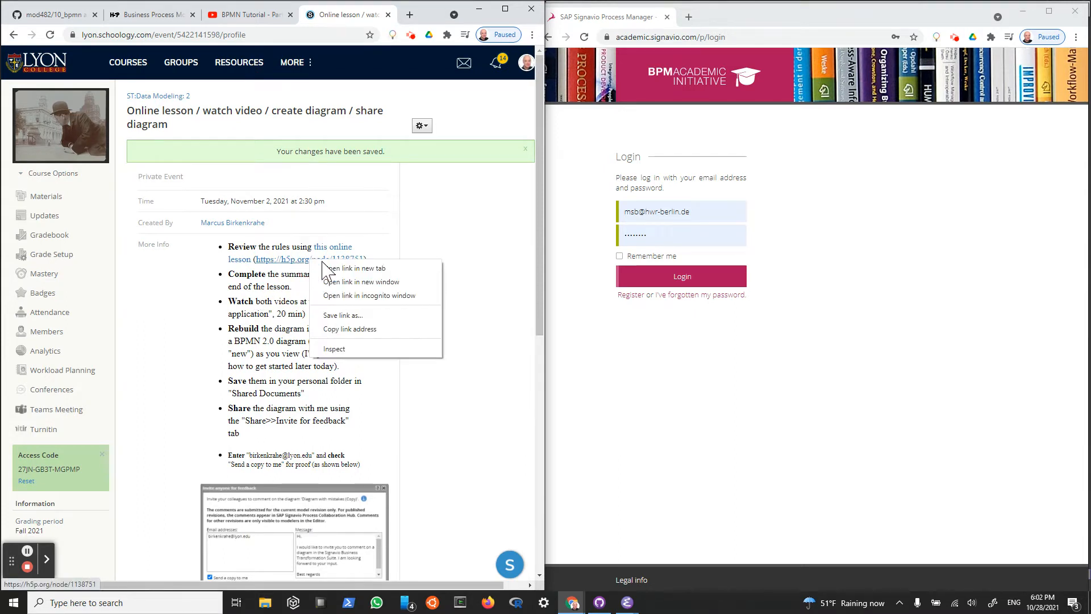
click(323, 266)
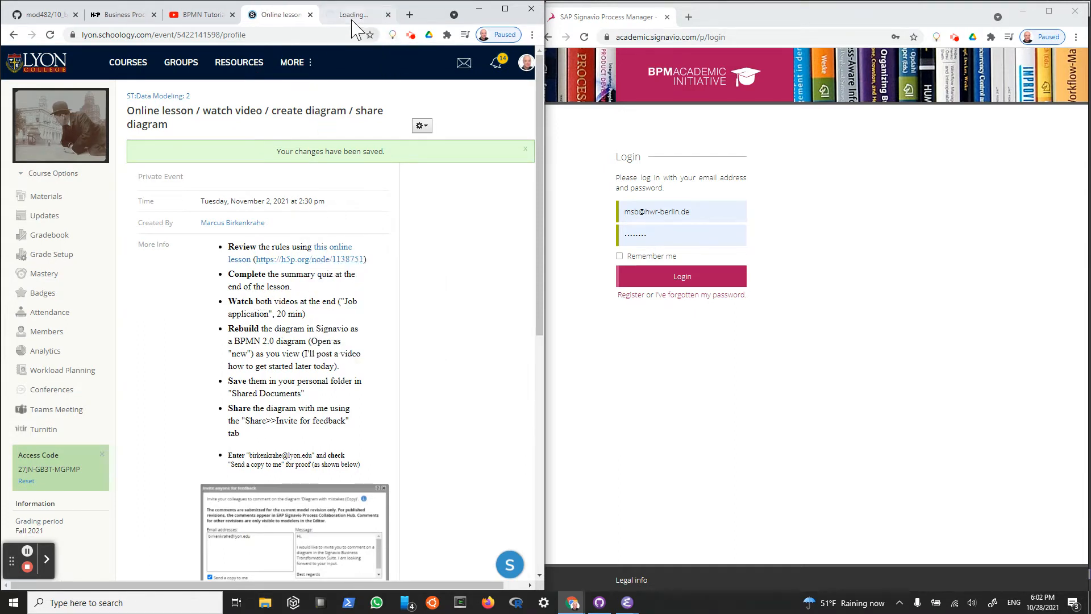
click(349, 16)
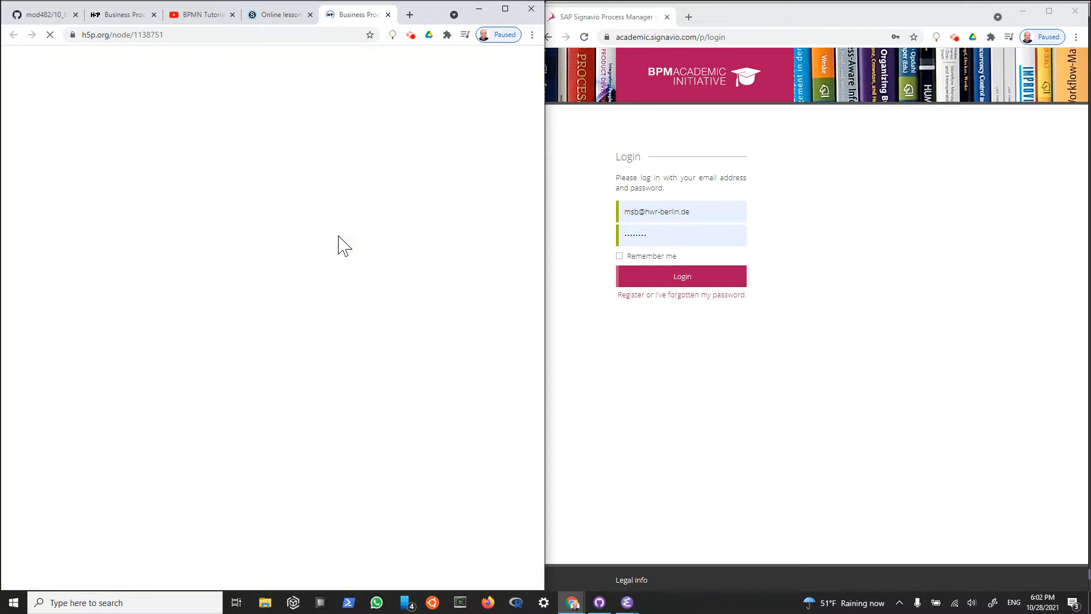
scroll(236, 308, down, 3)
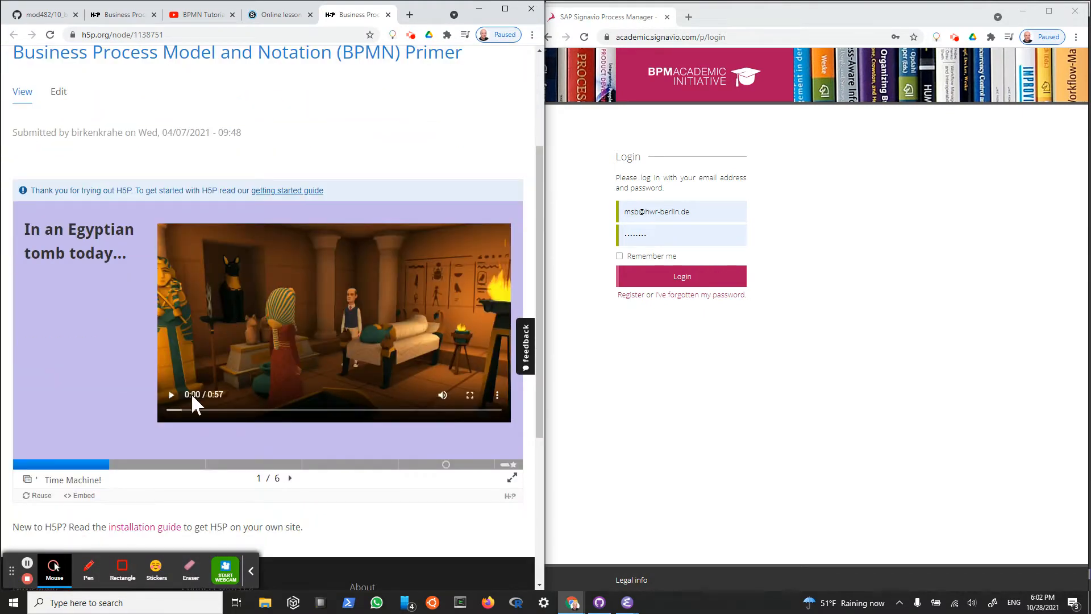
Advance the BPMN Primer lesson to the Demonstration slide and open the Part 1 tutorial video on YouTube.
click(161, 464)
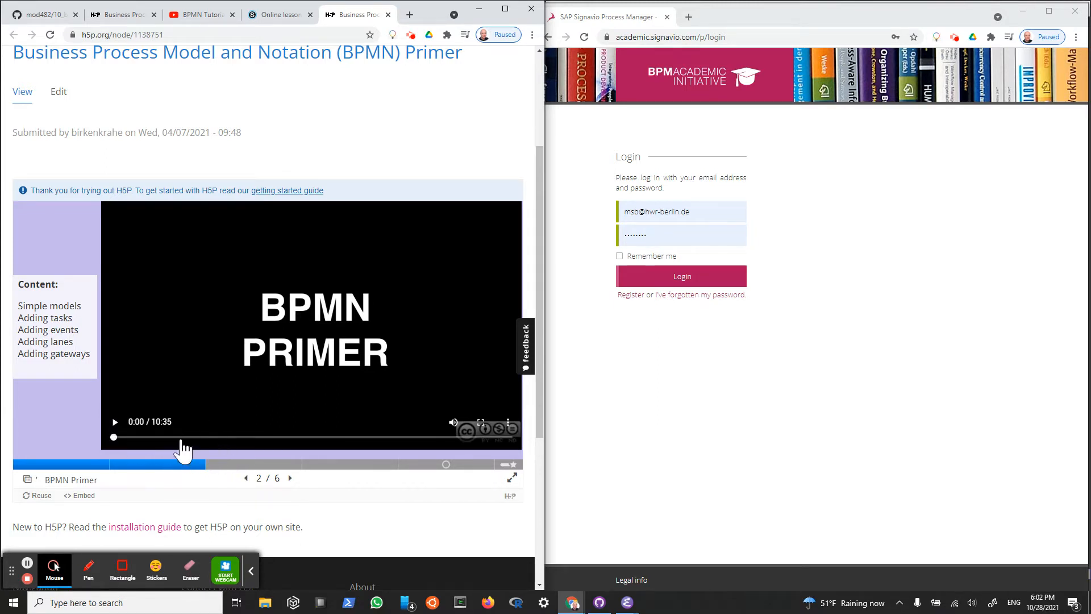
click(254, 464)
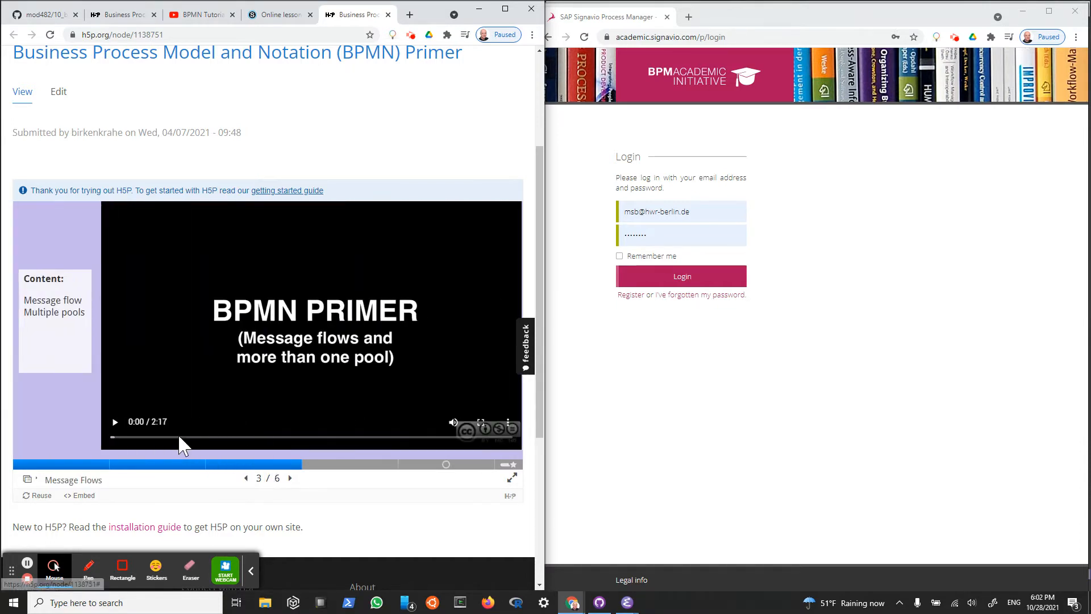
click(355, 464)
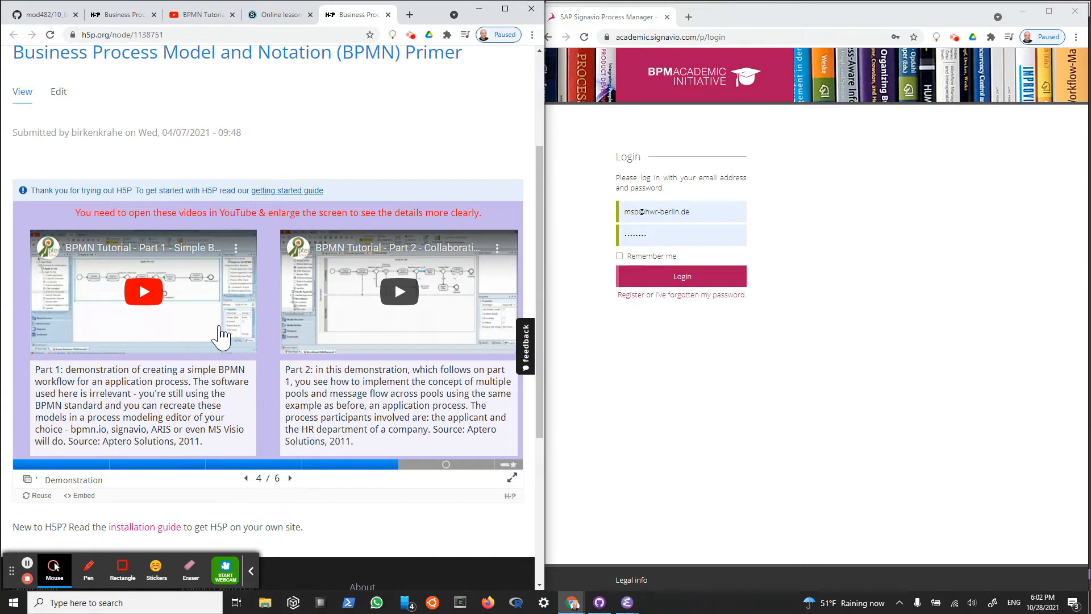
click(222, 335)
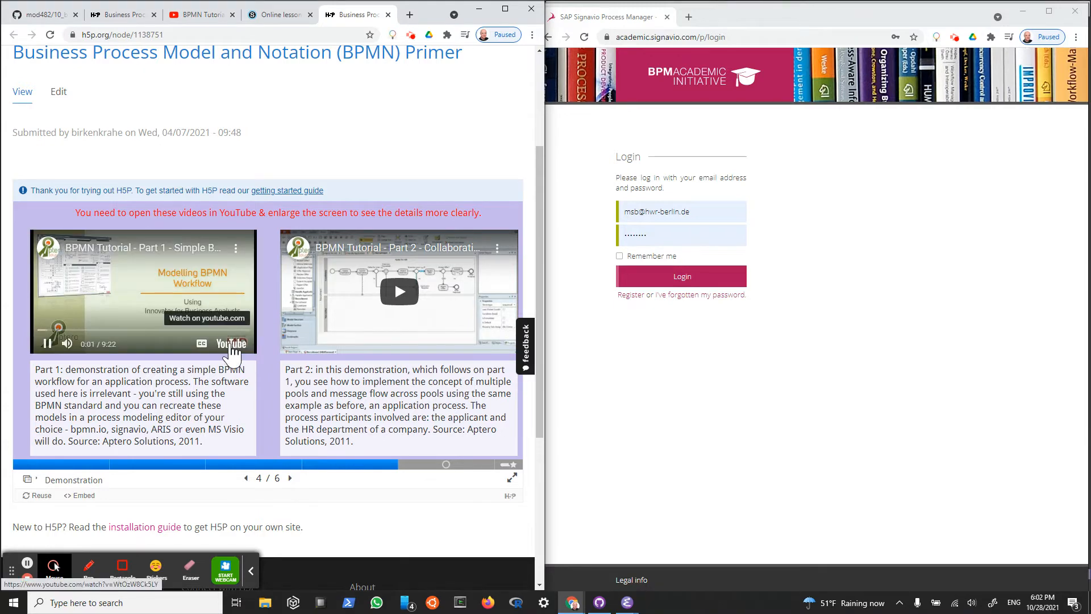
click(232, 344)
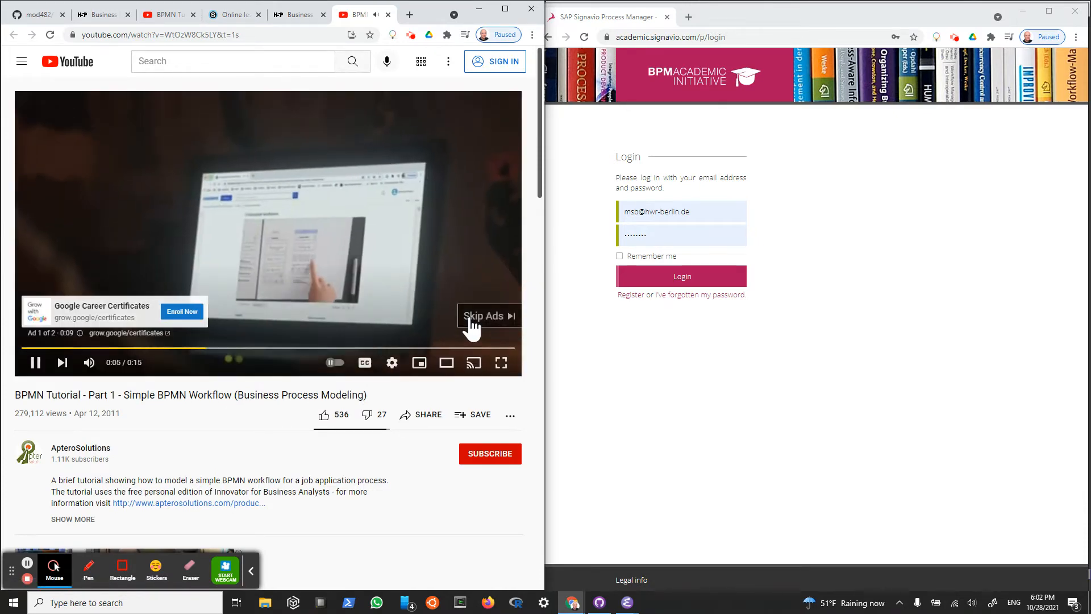
Skip the ad, jump ahead to 0:43 in the tutorial video, and watch how the new process is placed, pausing there.
click(480, 317)
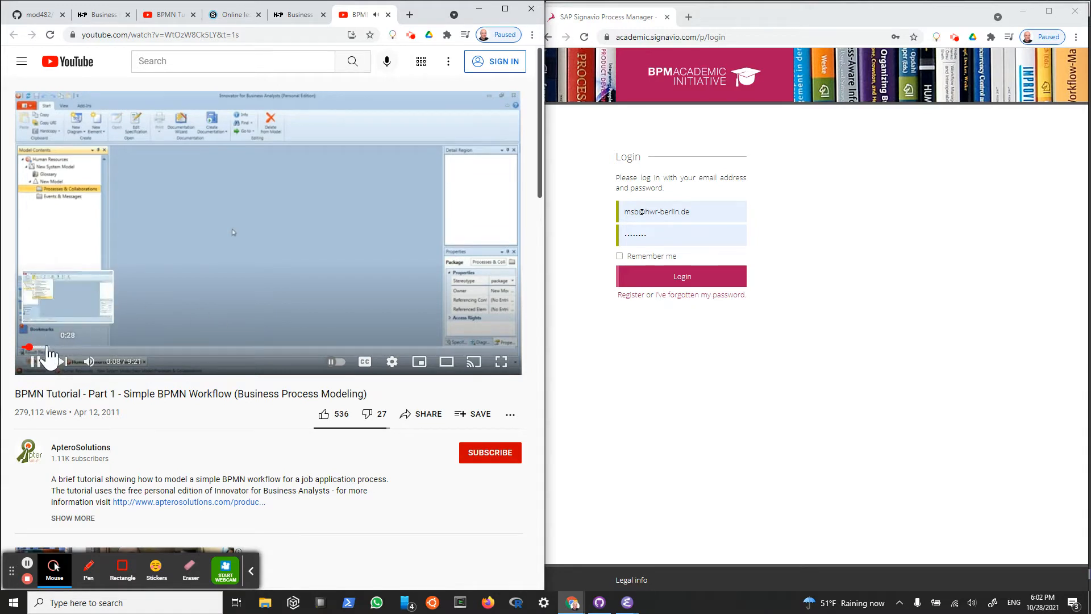
click(45, 348)
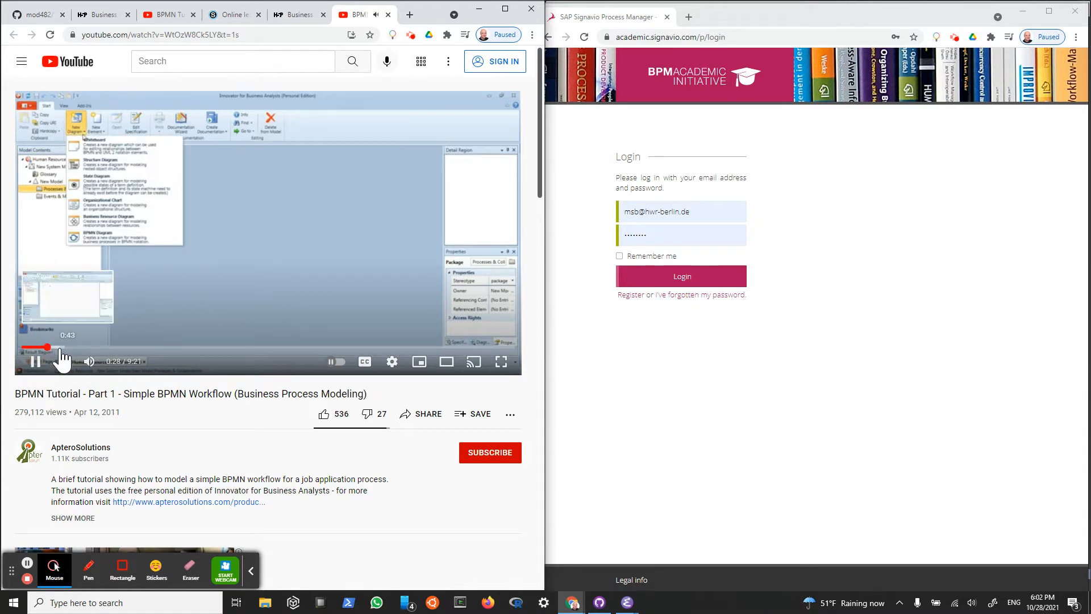
click(61, 348)
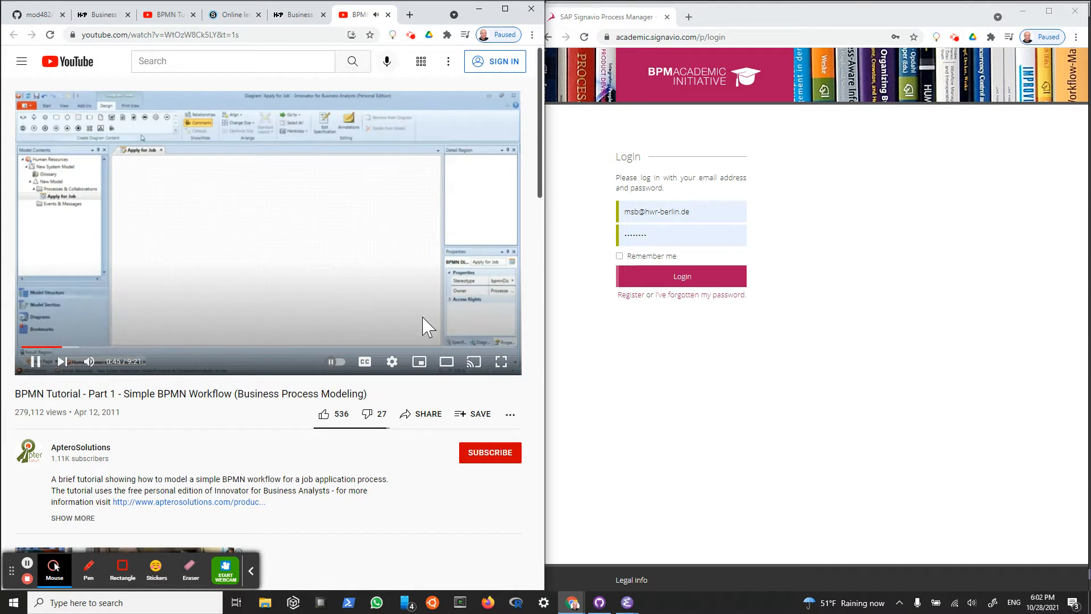
click(35, 363)
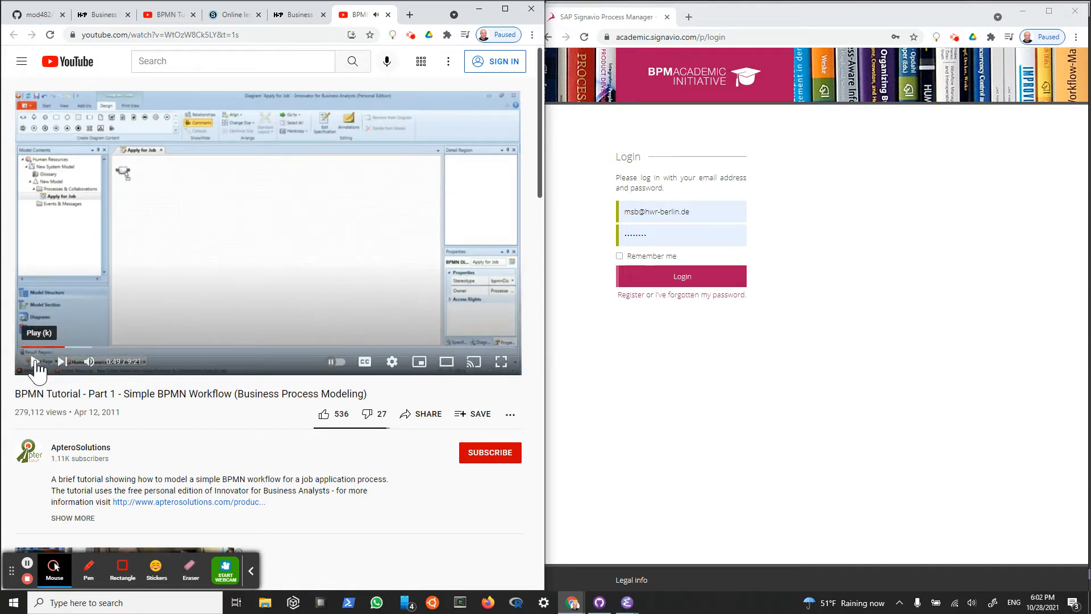
click(35, 362)
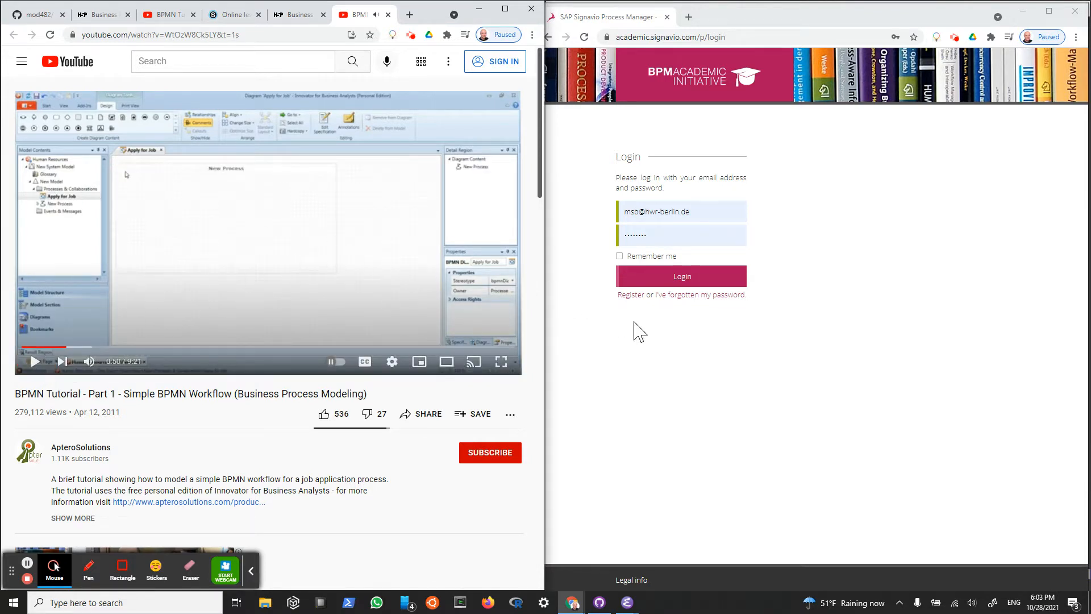
Log in to SAP Signavio with the prefilled credentials and open the instructor's personal folder within LYON_DSC_482.02.
click(689, 276)
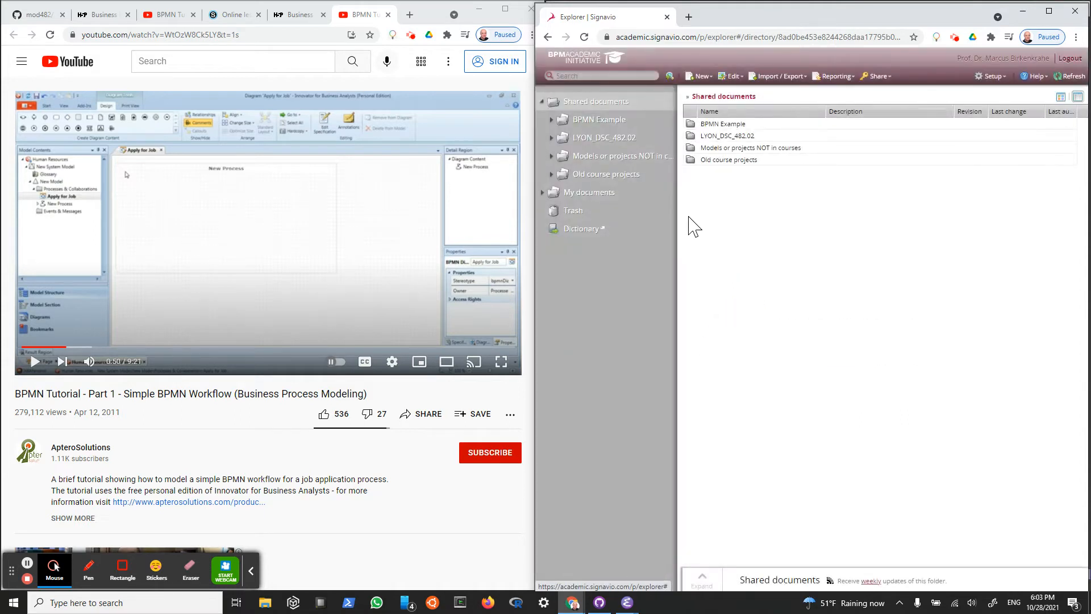
double_click(720, 137)
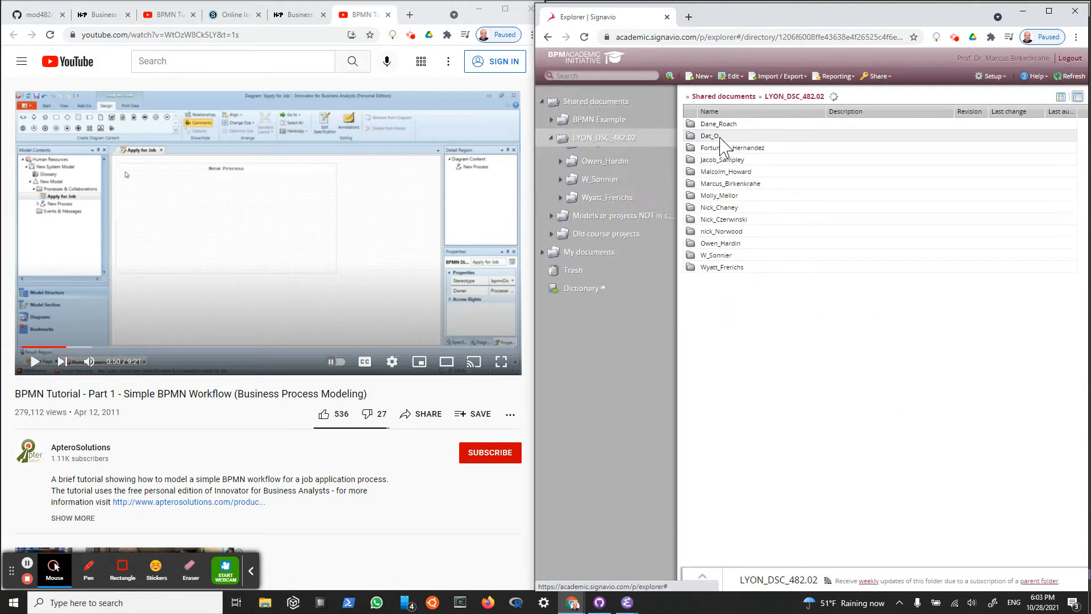
double_click(729, 184)
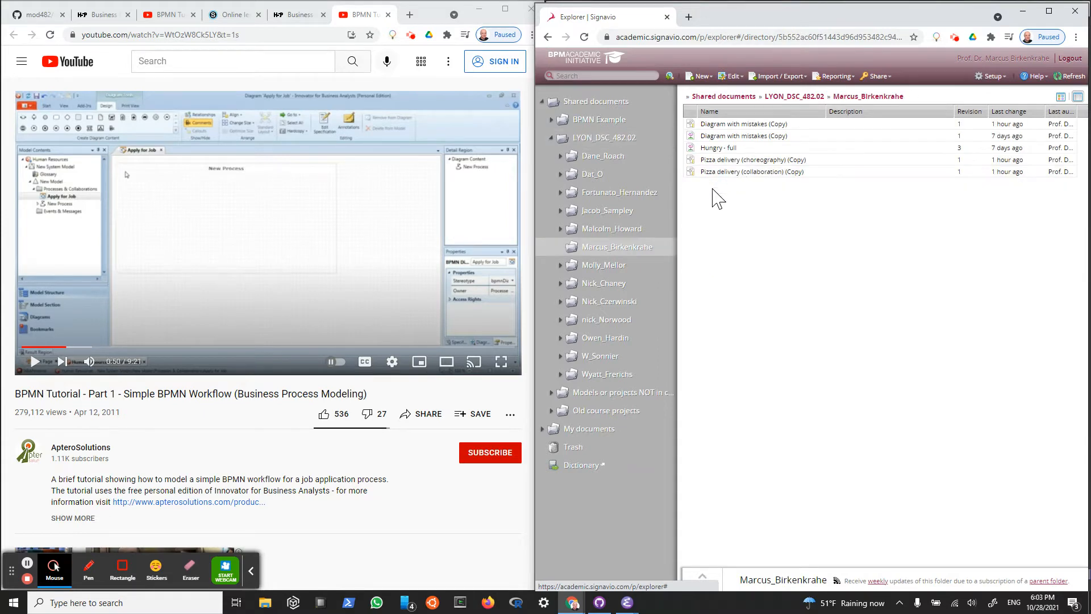
Create a new Business Process Diagram (BPMN 2.0) in the instructor's folder.
click(704, 77)
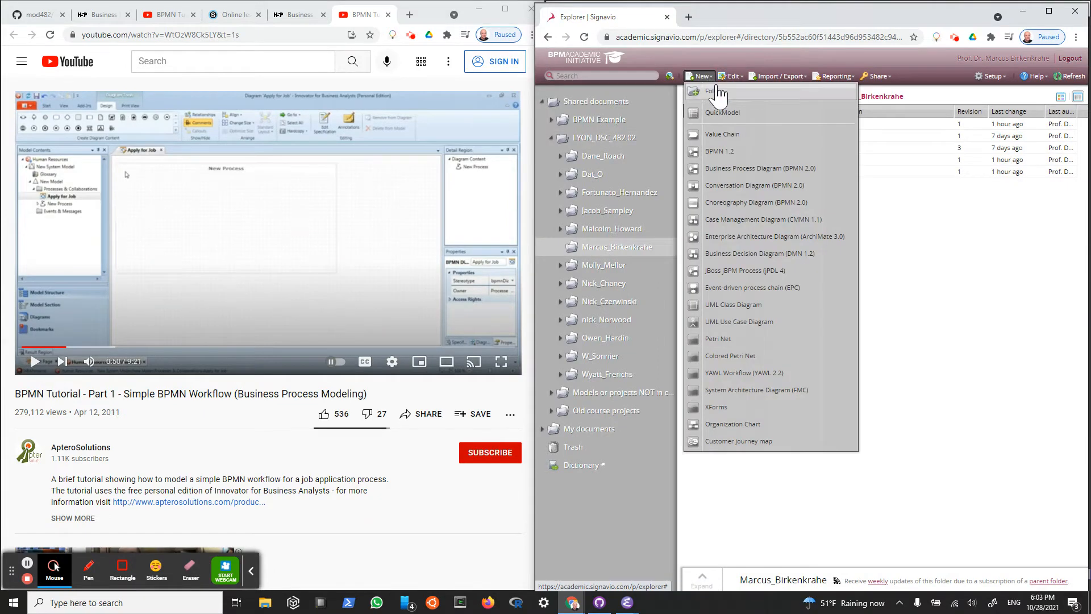
click(758, 171)
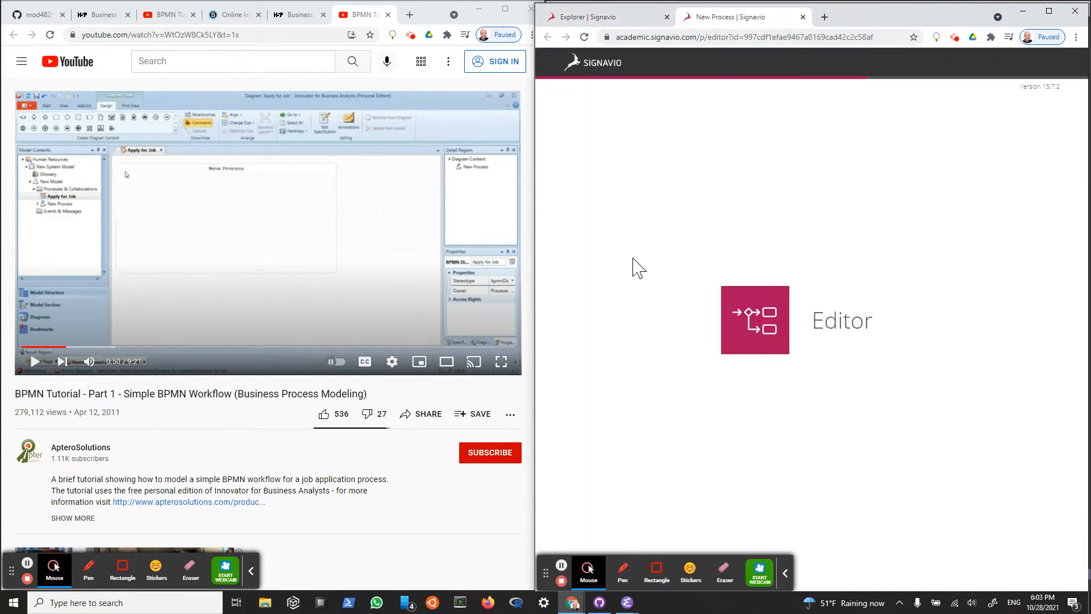
click(785, 573)
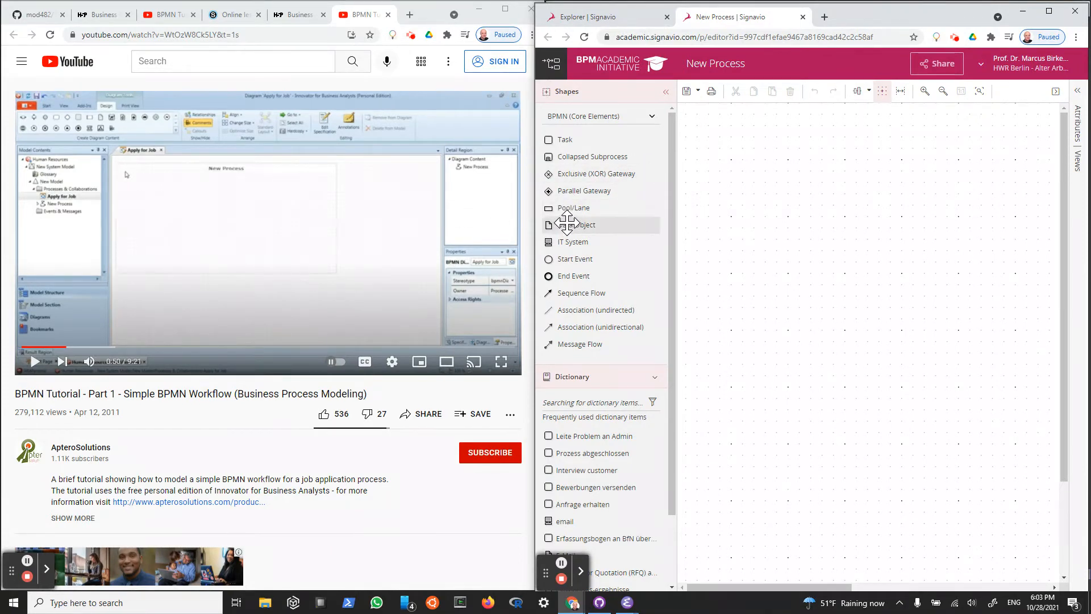
Add a pool at the upper part of the empty canvas and name it Applicant.
drag(571, 208, 877, 222)
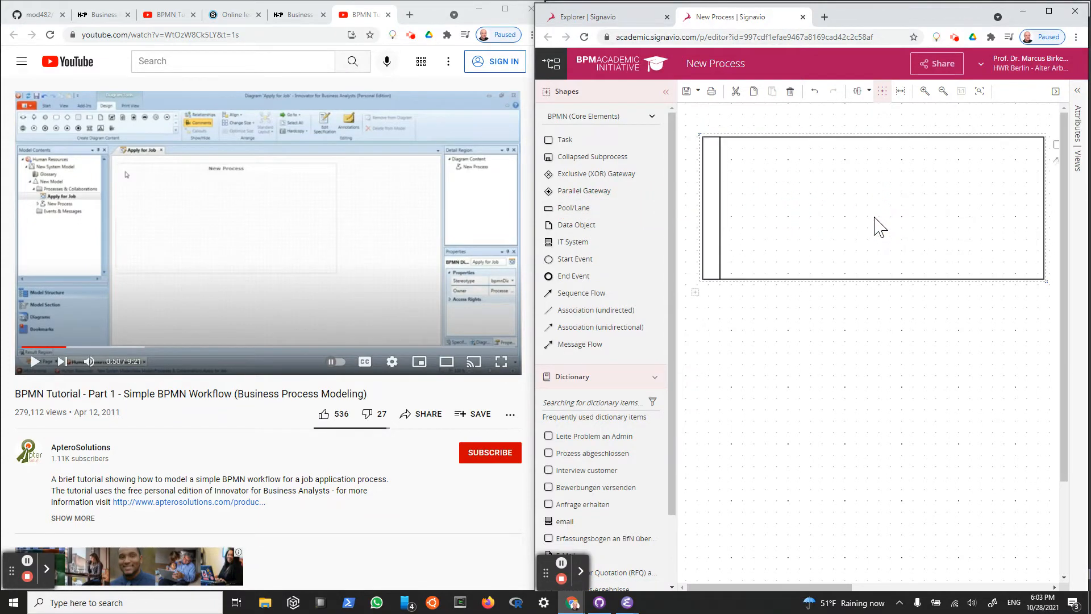
text(Applicant)
click(795, 319)
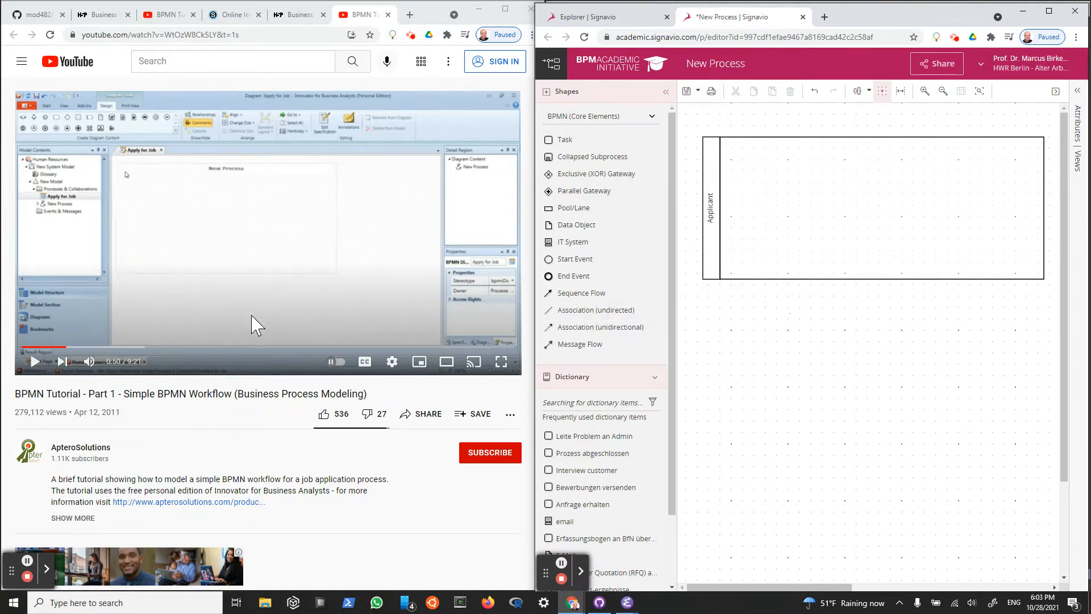
Resume the YouTube tutorial and rename the Signavio diagram as "Apply for job".
click(35, 361)
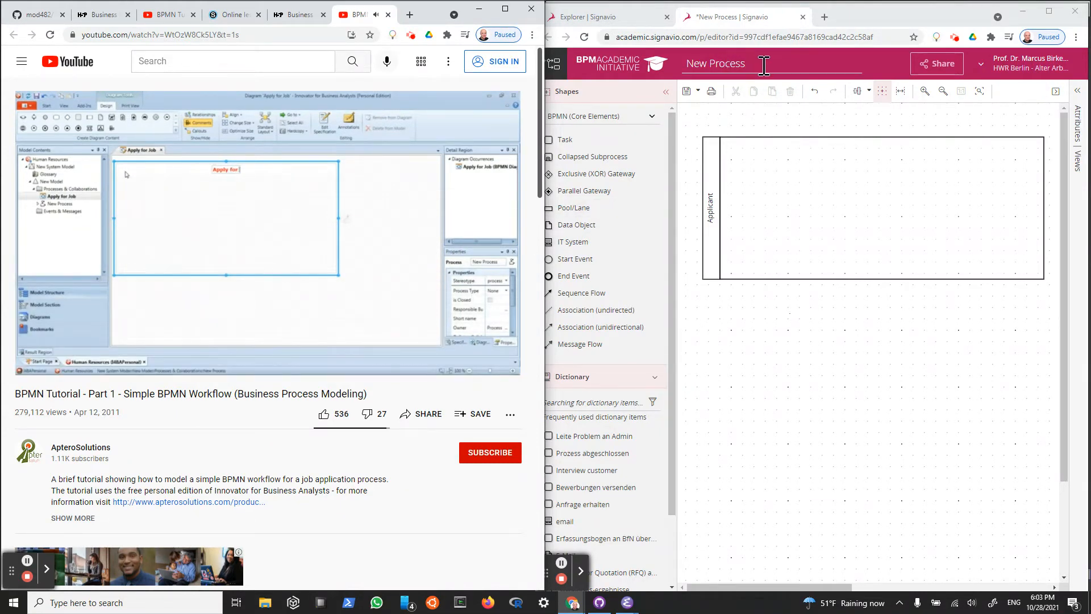
click(690, 64)
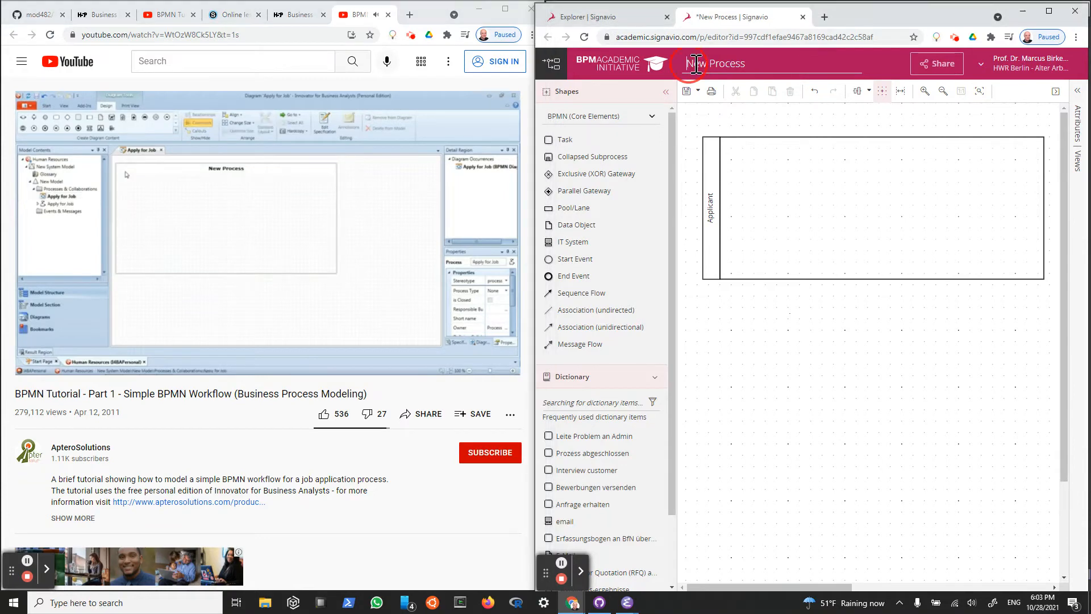
click(753, 64)
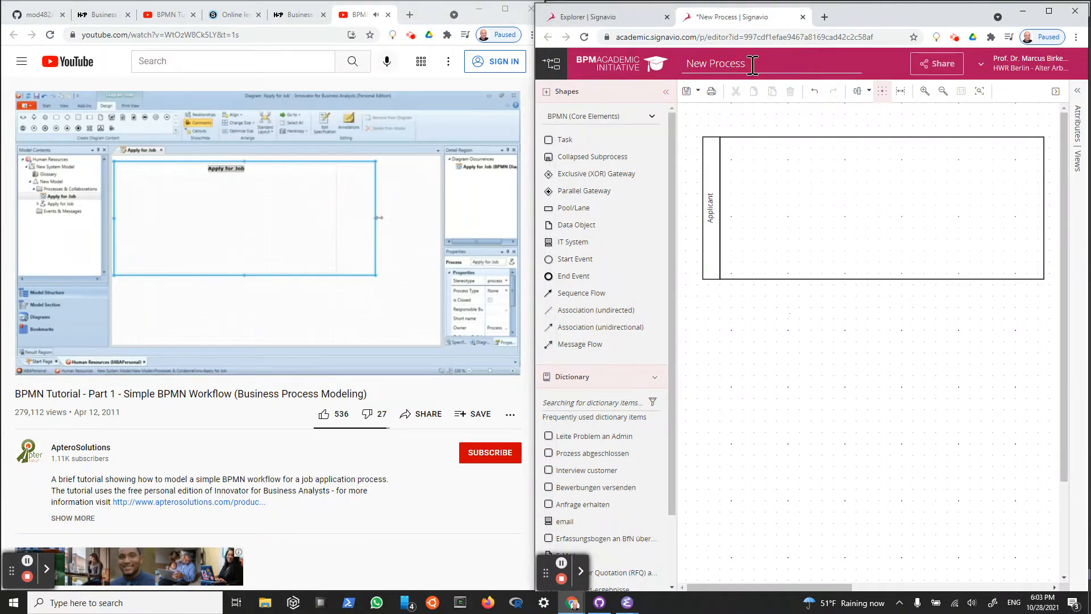
key(BackSpace)
key(BackSpace)
key(BackSpace)
key(BackSpace)
key(BackSpace)
key(BackSpace)
key(BackSpace)
key(BackSpace)
key(BackSpace)
key(BackSpace)
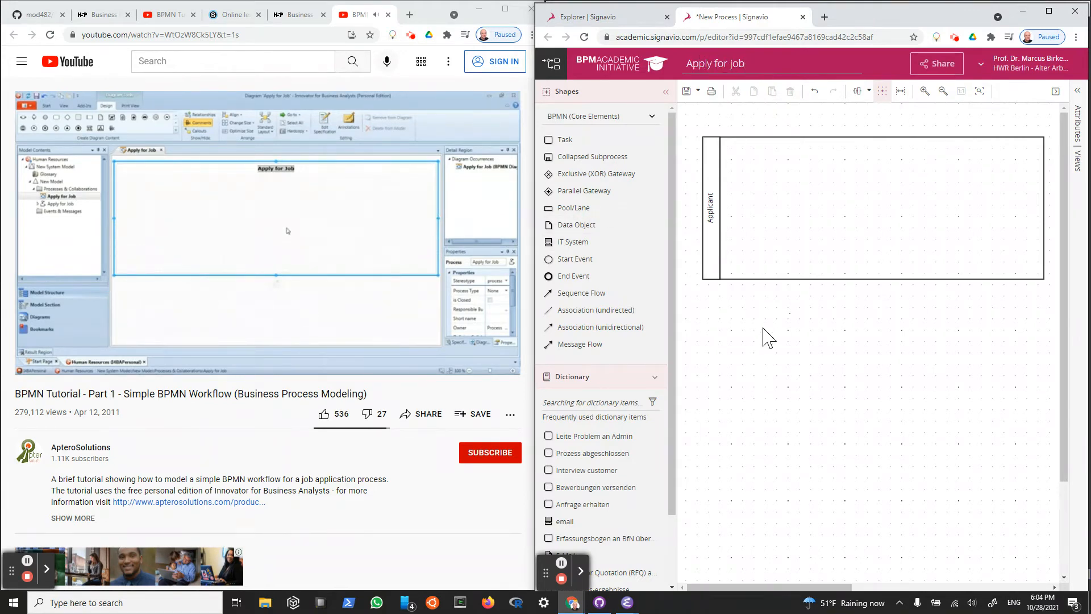
click(792, 337)
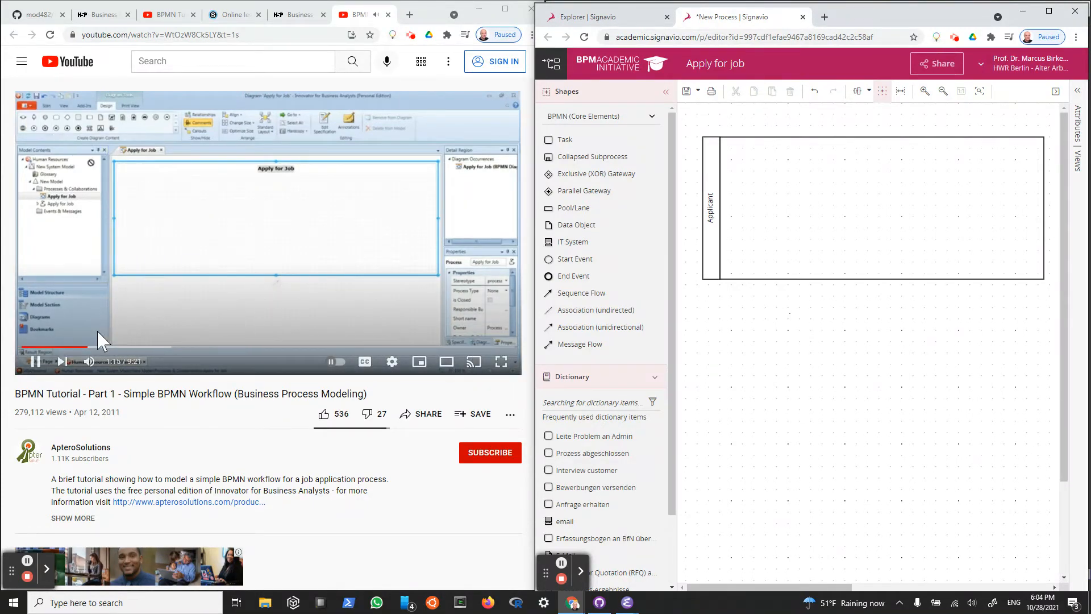
Pause the YouTube tutorial and switch Signavio's shape set to BPMN (Complete).
click(35, 368)
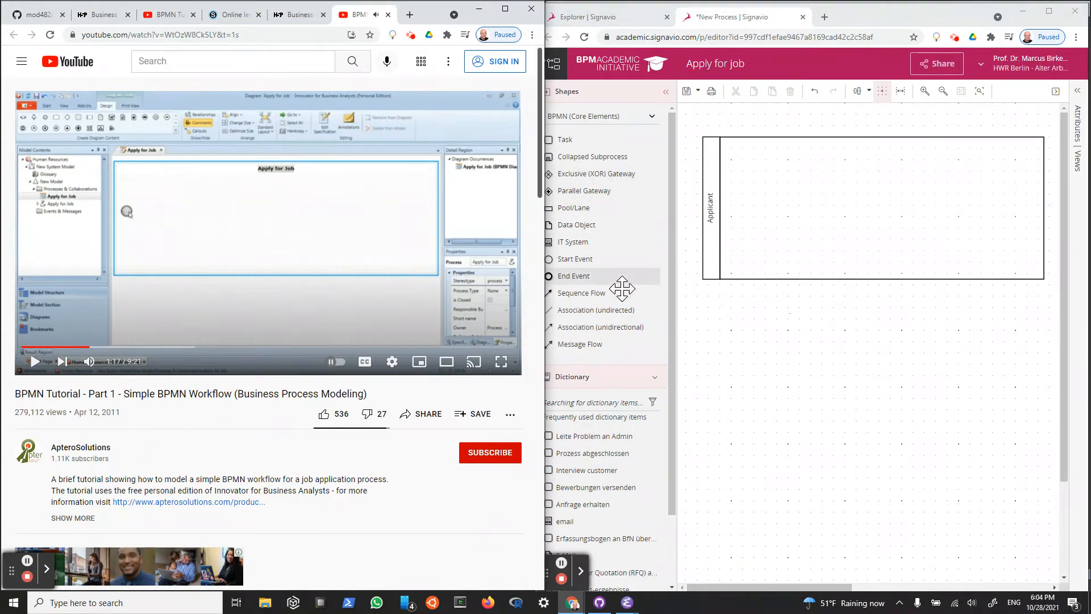
click(618, 93)
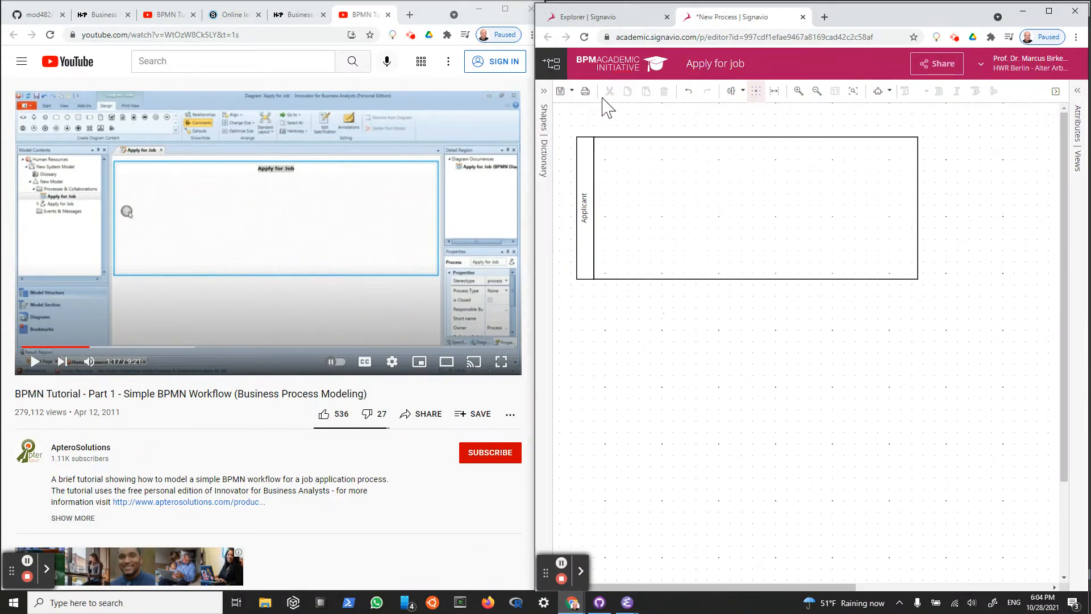
click(544, 92)
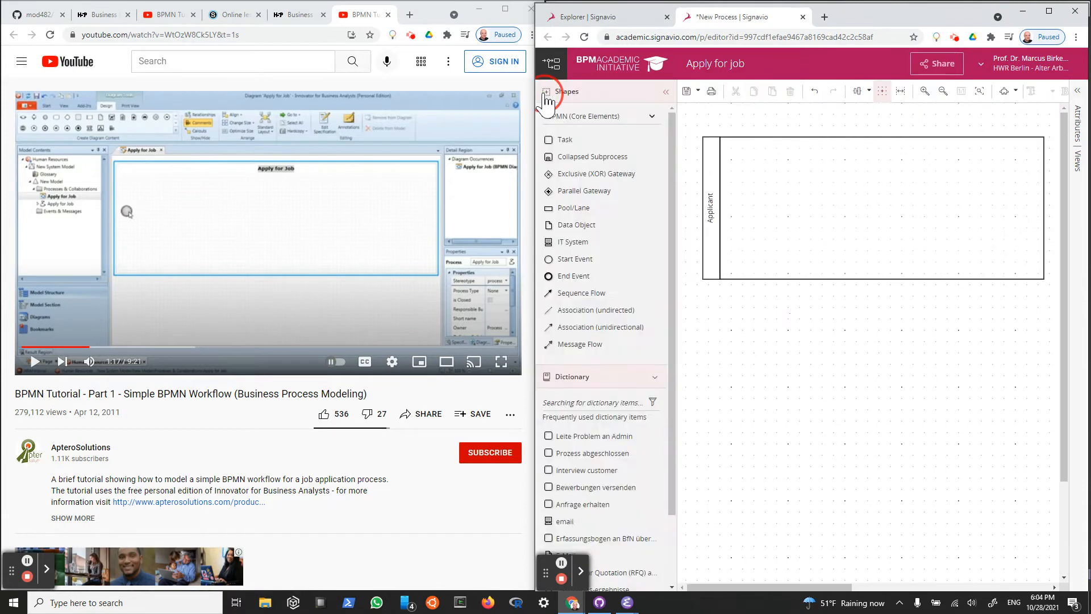
click(651, 116)
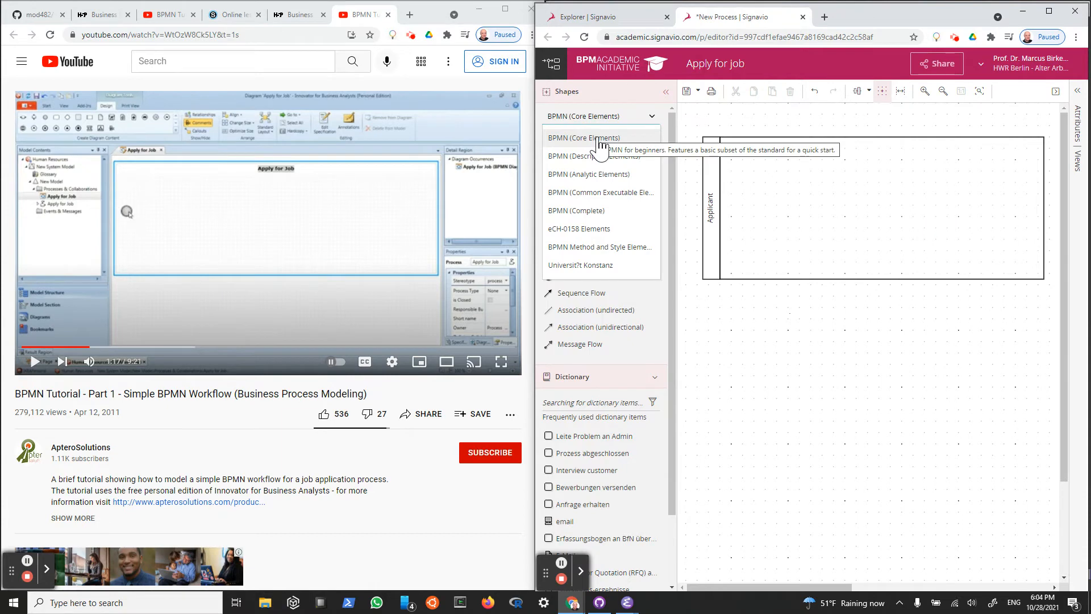
click(595, 215)
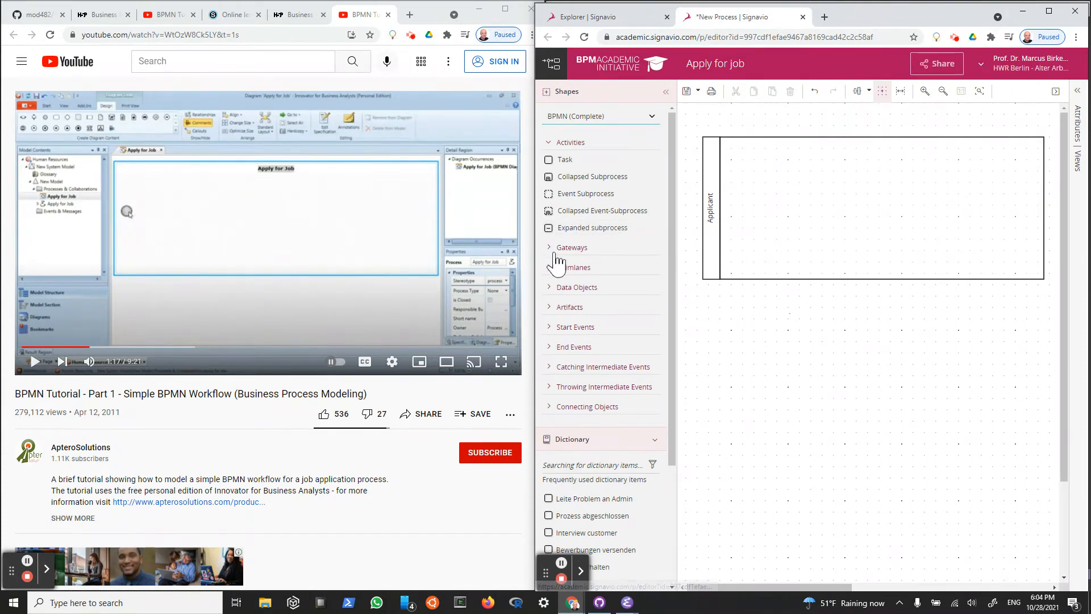
Place a plain Start Event near the left end of the Applicant pool and resume the YouTube tutorial.
click(550, 327)
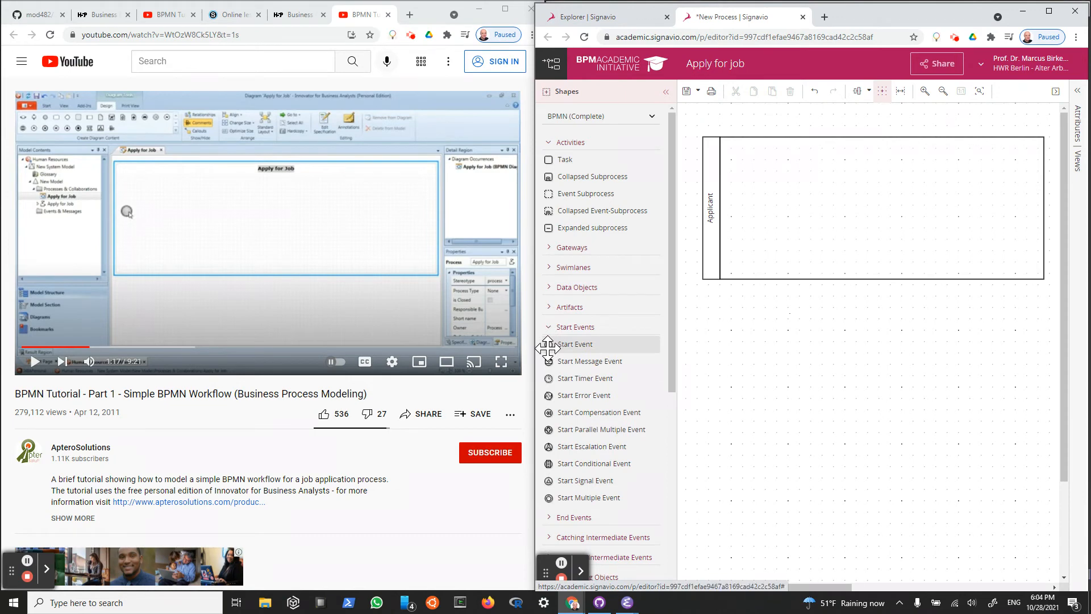
drag(551, 344, 758, 219)
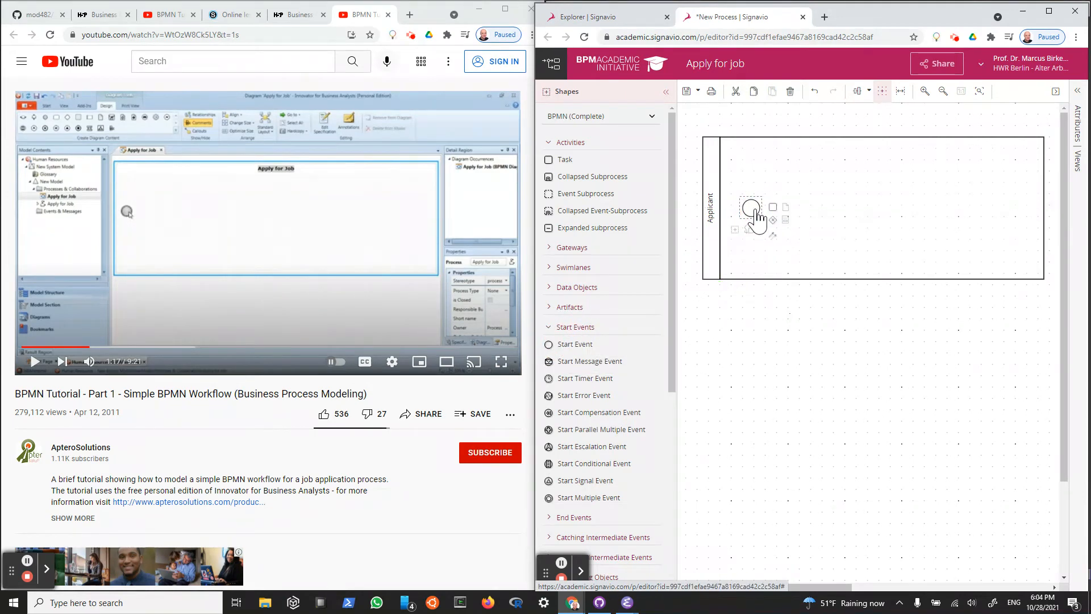
mouse_move(774, 210)
click(35, 361)
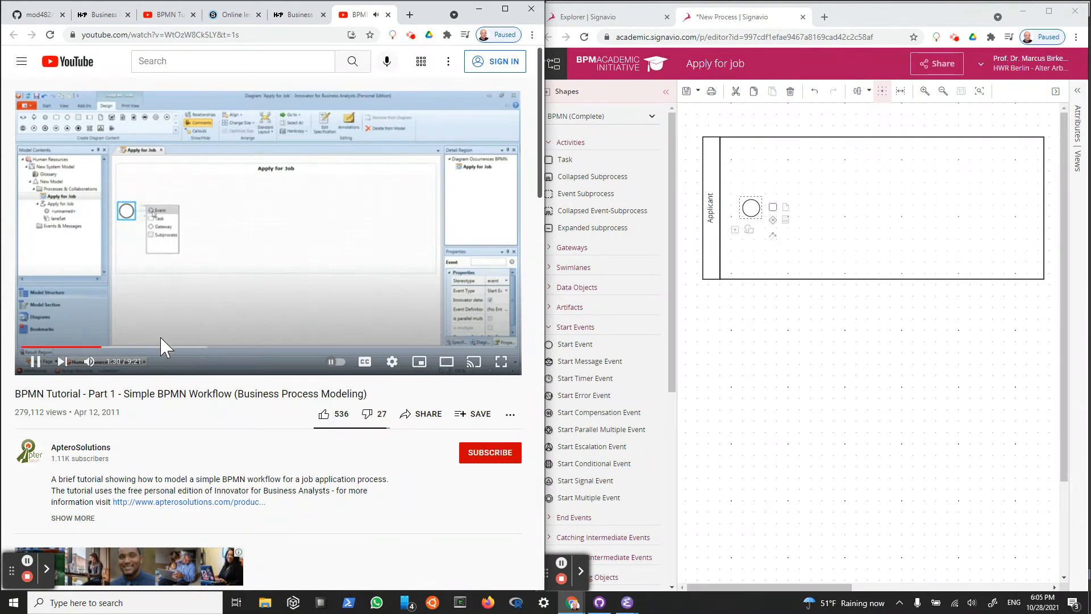
Play the YouTube tutorial up to the naming of the first task, Create Application, and pause it there.
click(34, 362)
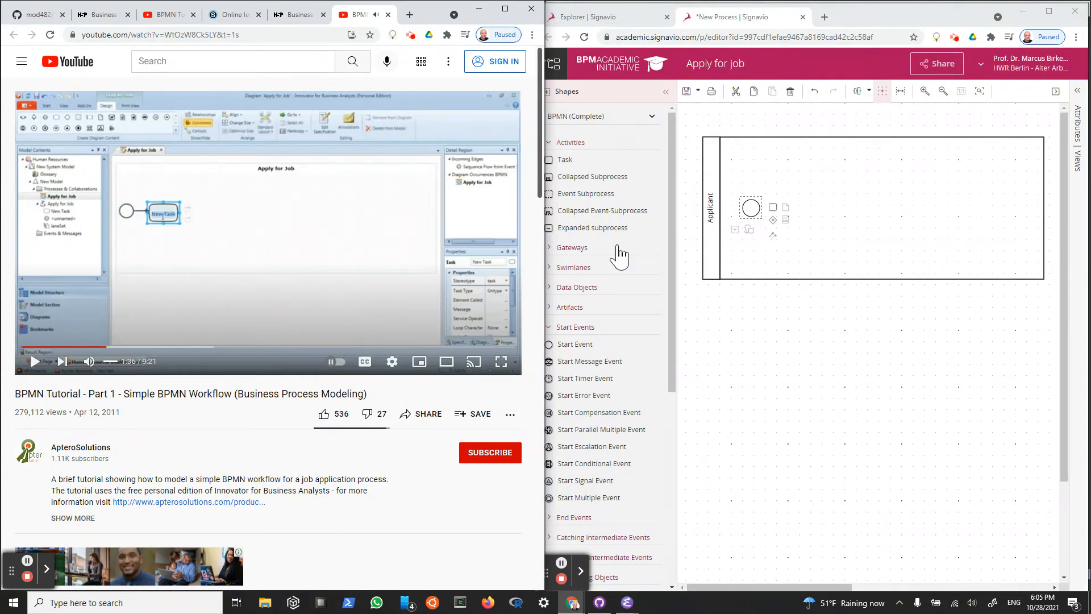
click(37, 363)
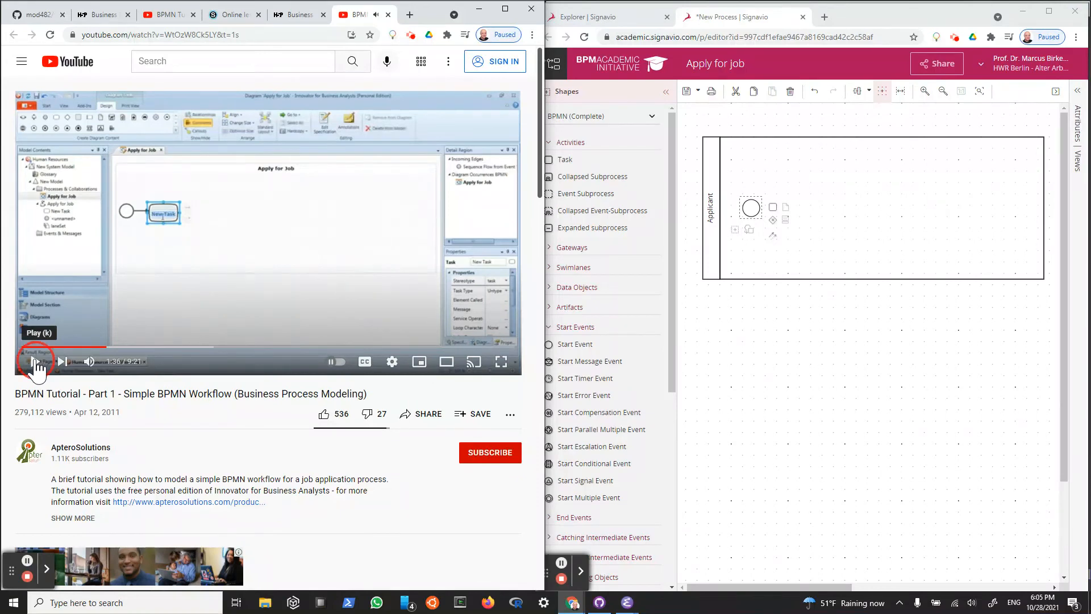
click(34, 363)
click(35, 364)
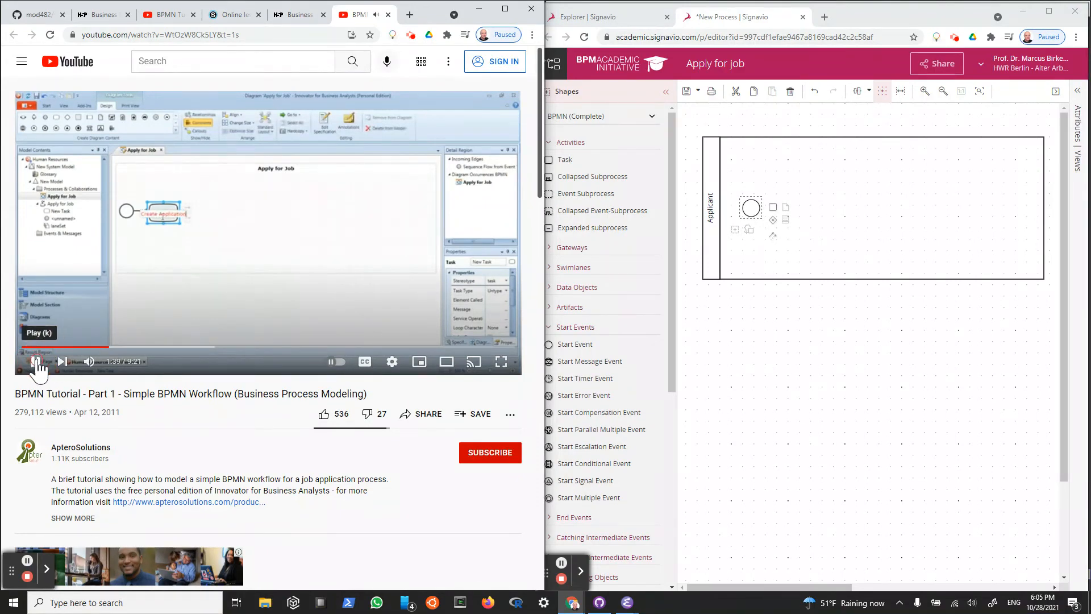
Append a task connected to the start event in the Applicant pool in Signavio and name it "Create application".
click(773, 208)
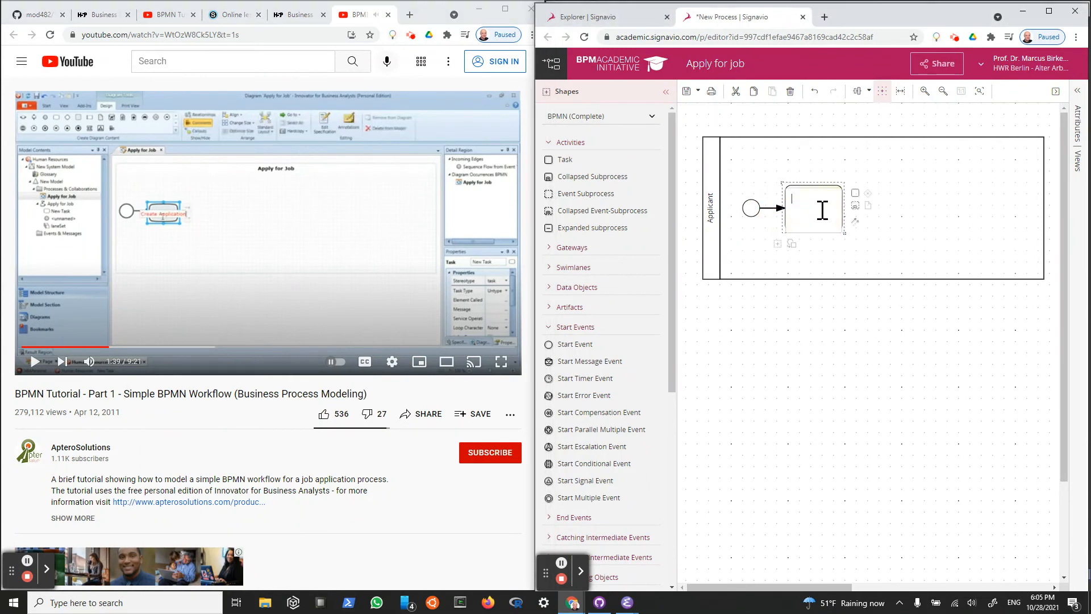
click(938, 216)
click(835, 208)
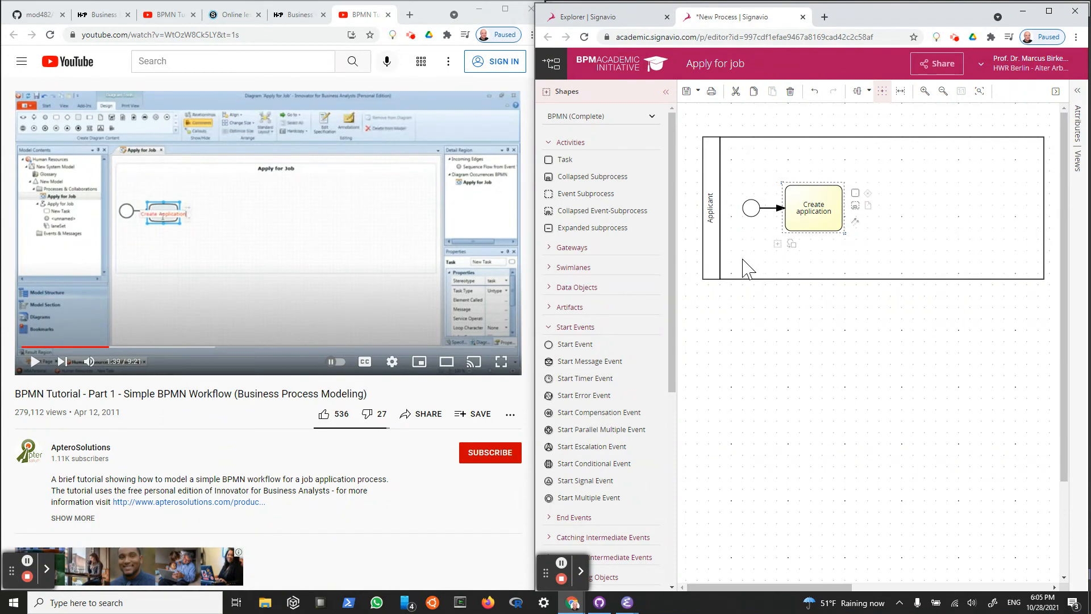
click(687, 92)
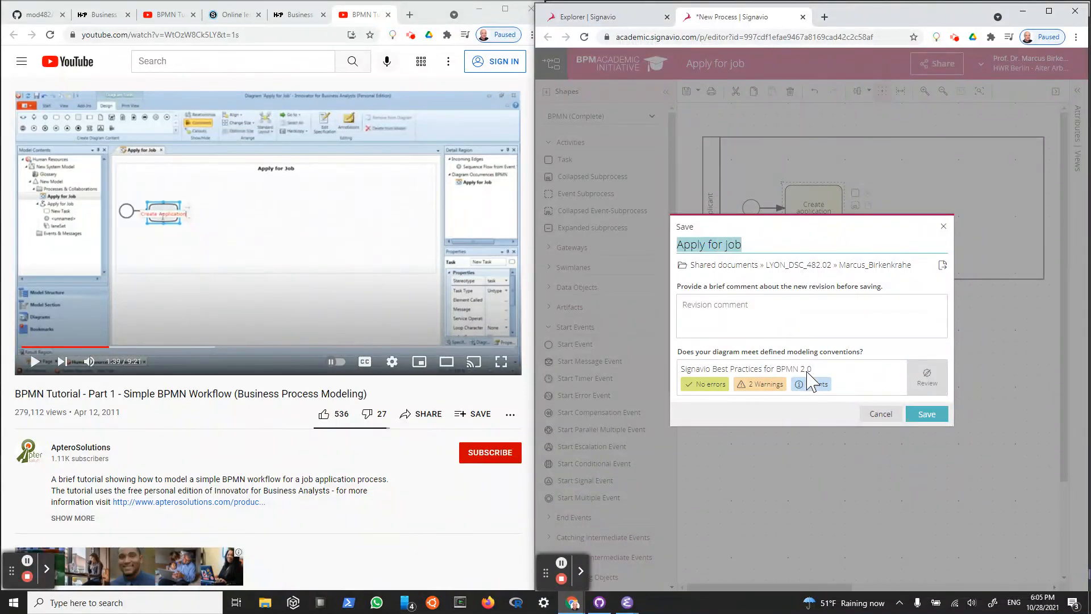
click(928, 382)
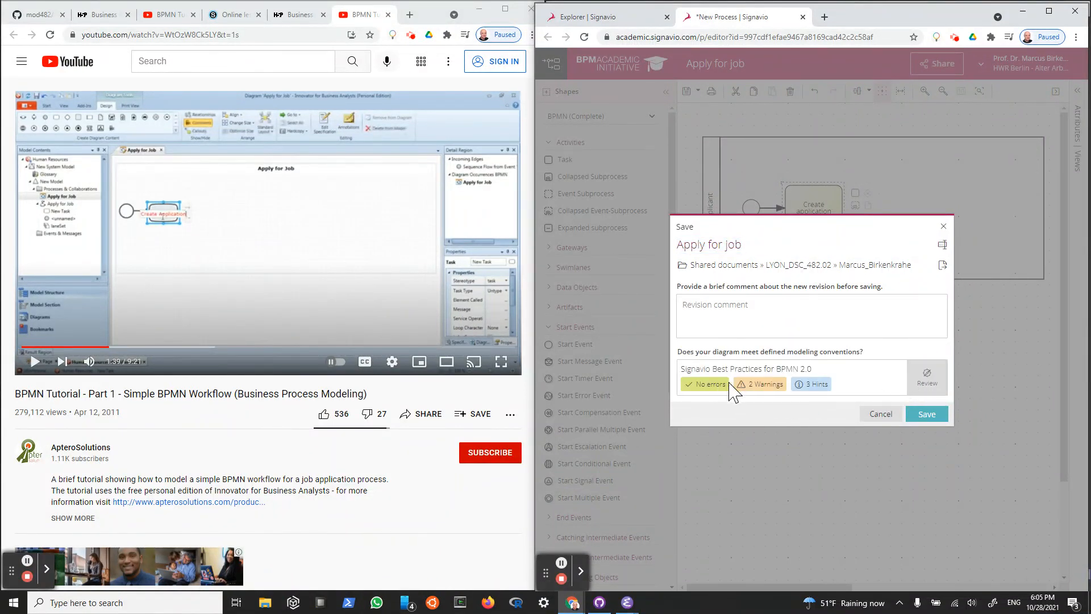
click(884, 416)
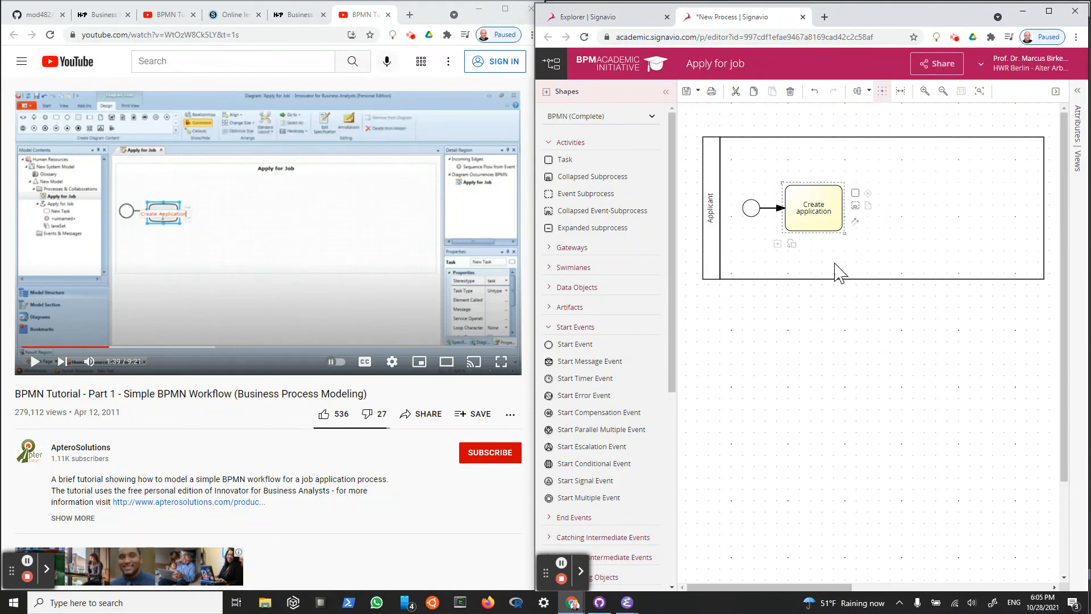
Save the diagram under the name "Apply for job" without a revision comment.
click(688, 92)
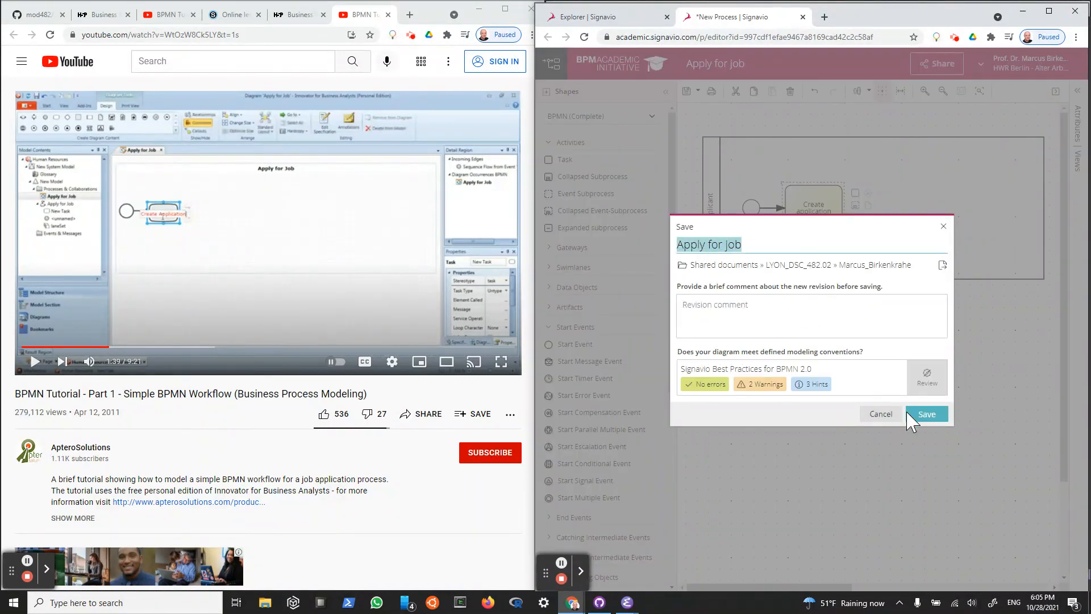
click(924, 416)
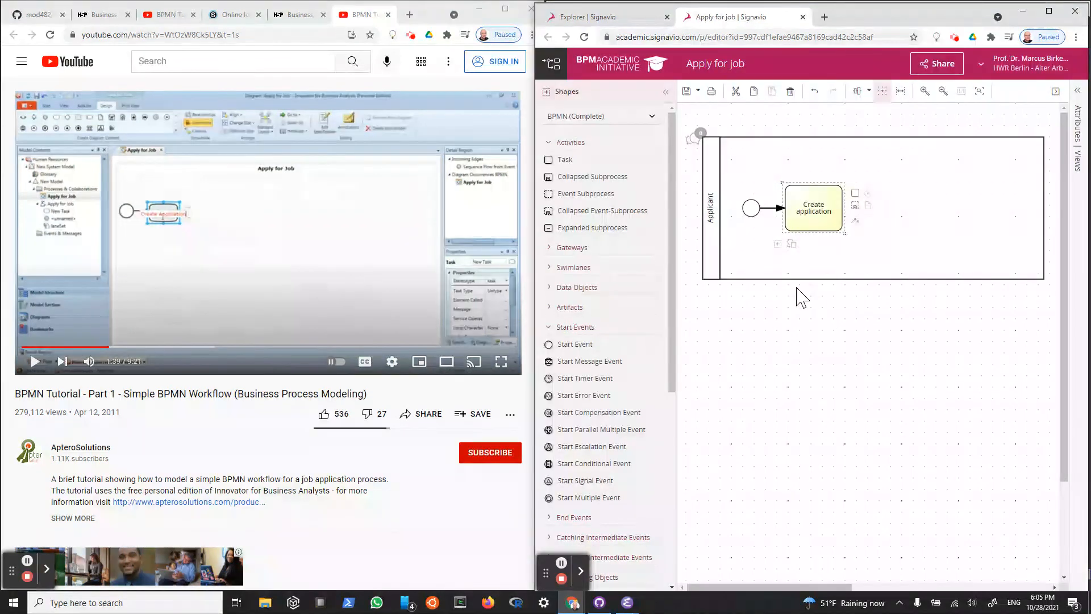